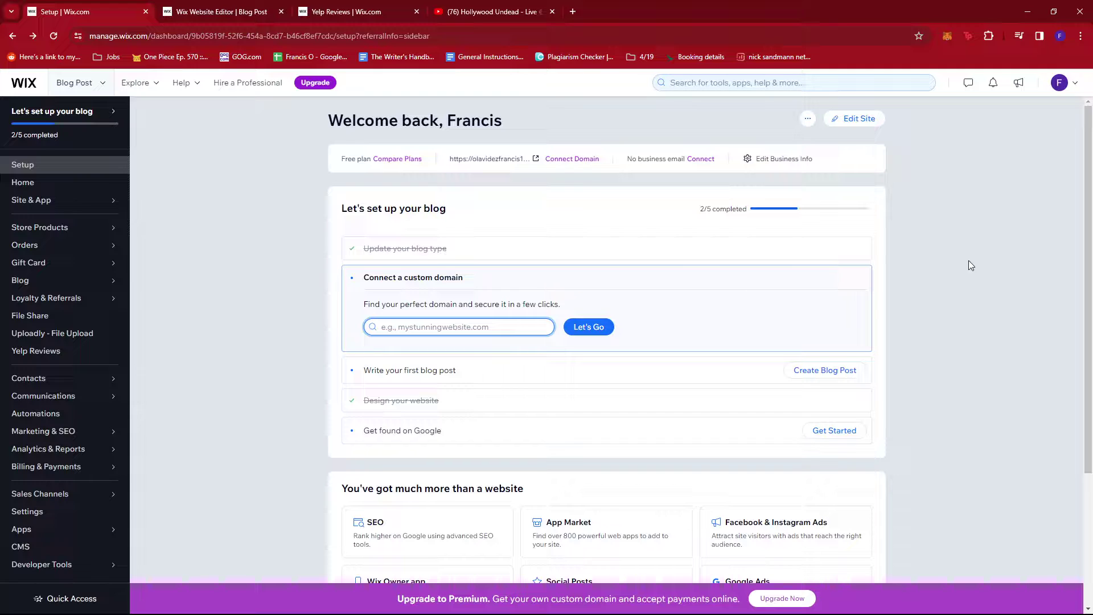
Open the App Market from the site dashboard
scroll(221, 451, "down", 2)
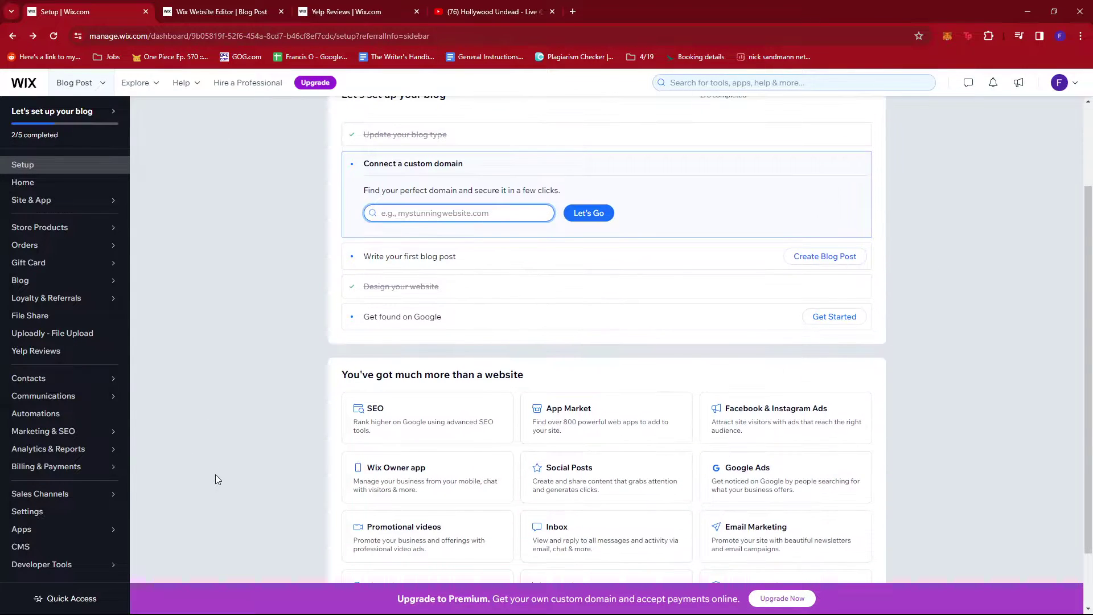
mouse_move(54, 534)
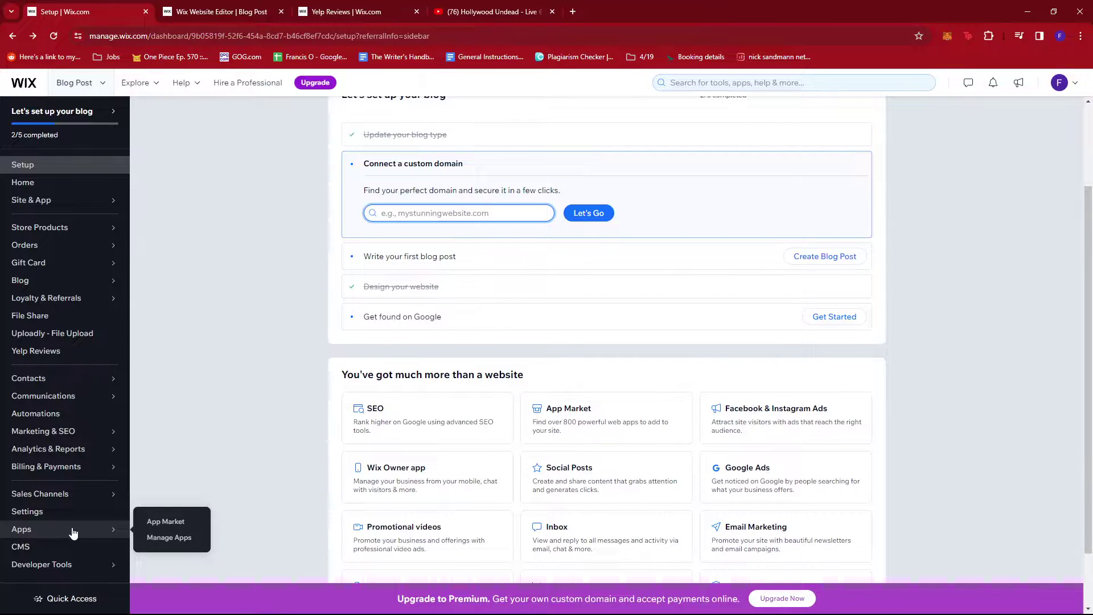
left_click(178, 522)
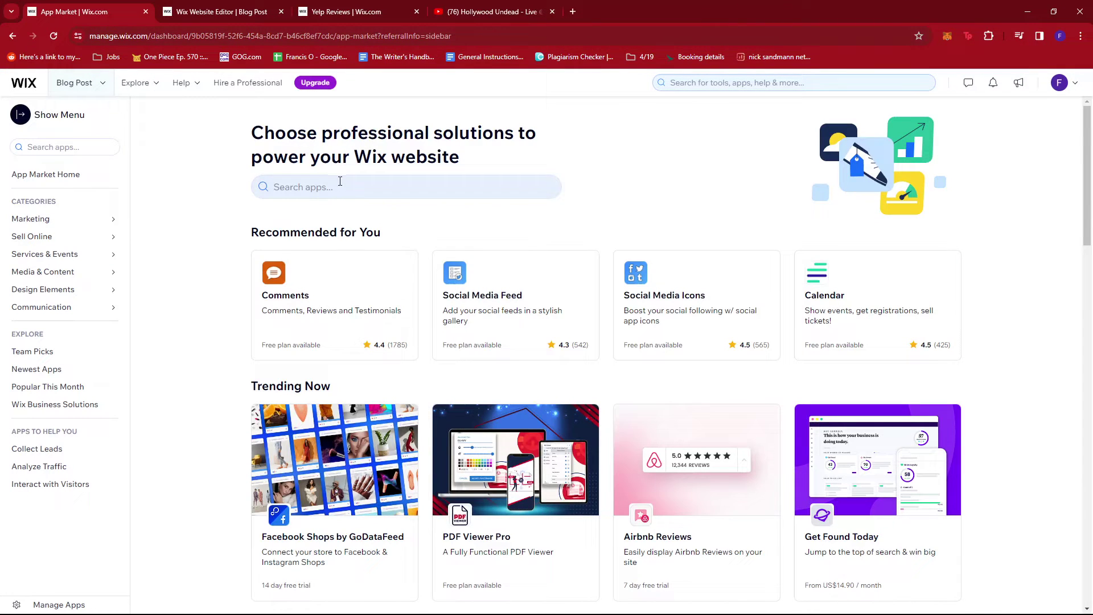
Search the App Market for "Yelp Reviews" and open the Yelp Reviews app's page
left_click(339, 182)
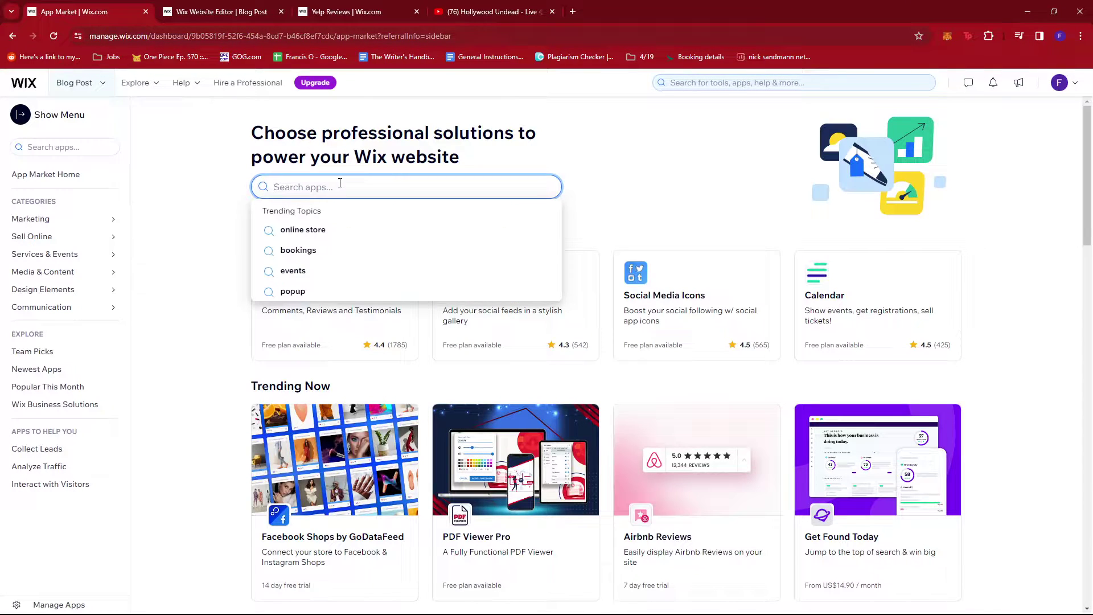
type("Yel")
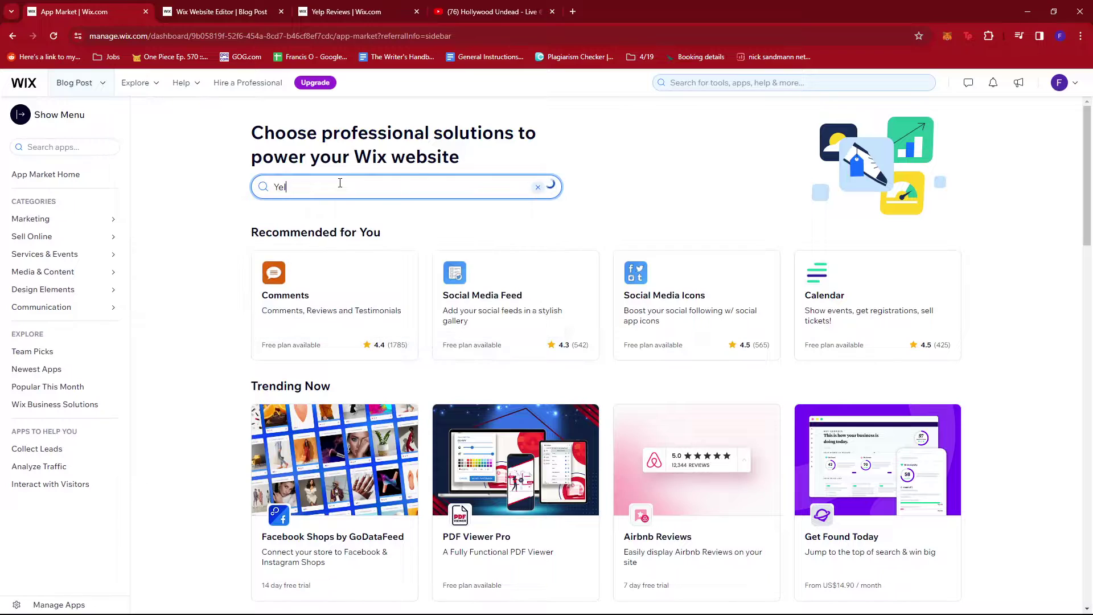
type("p Reviews")
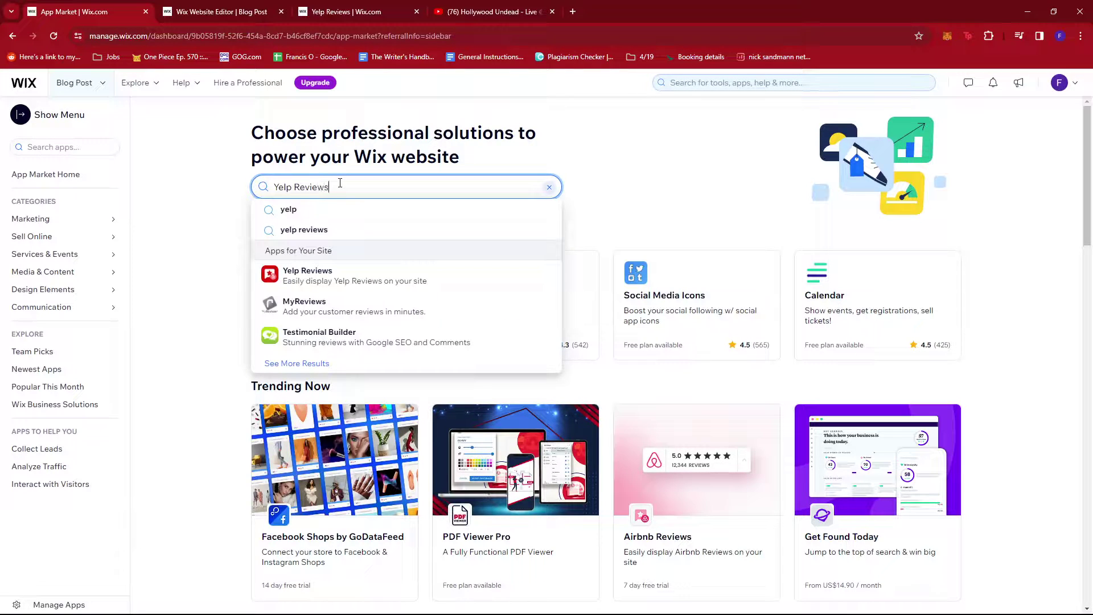
left_click(350, 282)
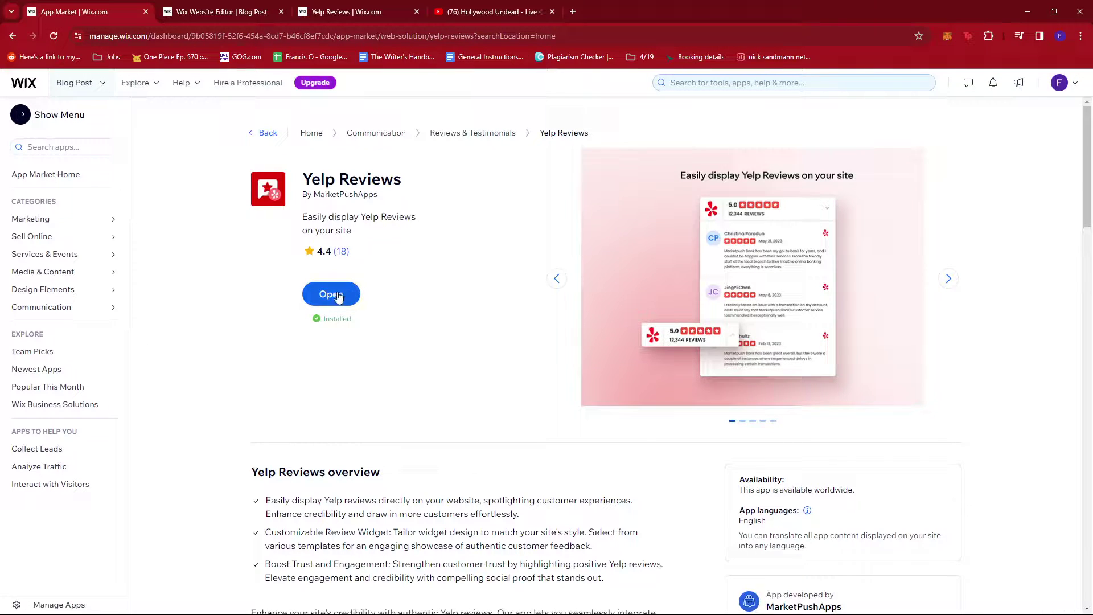
Open the installed Yelp Reviews app and dismiss its feedback request
left_click(338, 295)
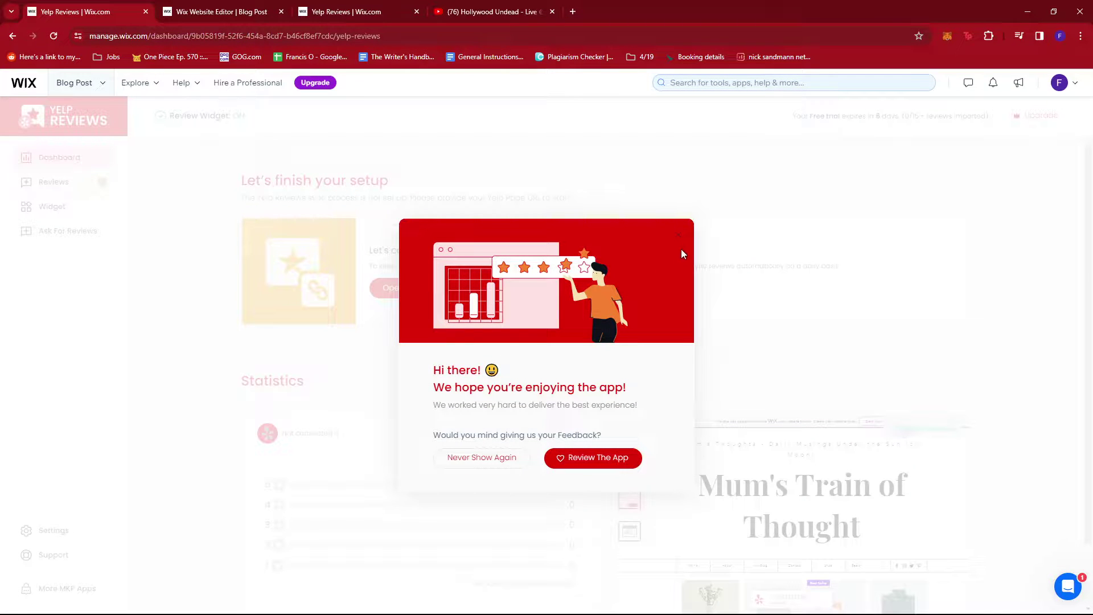
left_click(678, 235)
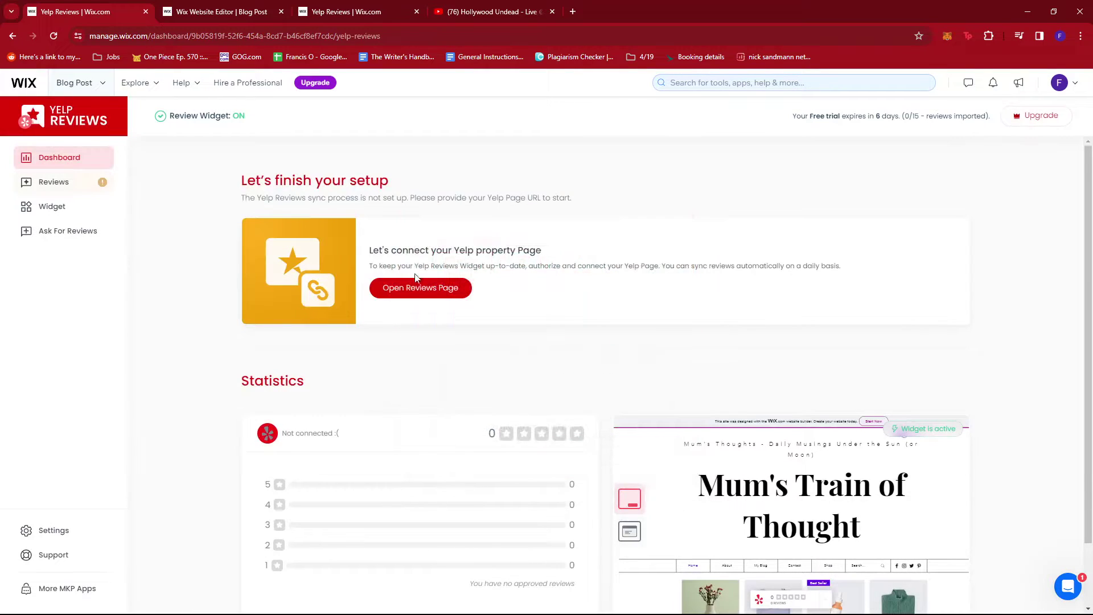
scroll(415, 279, "down", 1)
scroll(414, 287, "up", 1)
Examine the app's review import page, including the field for the Yelp page URL
left_click(73, 185)
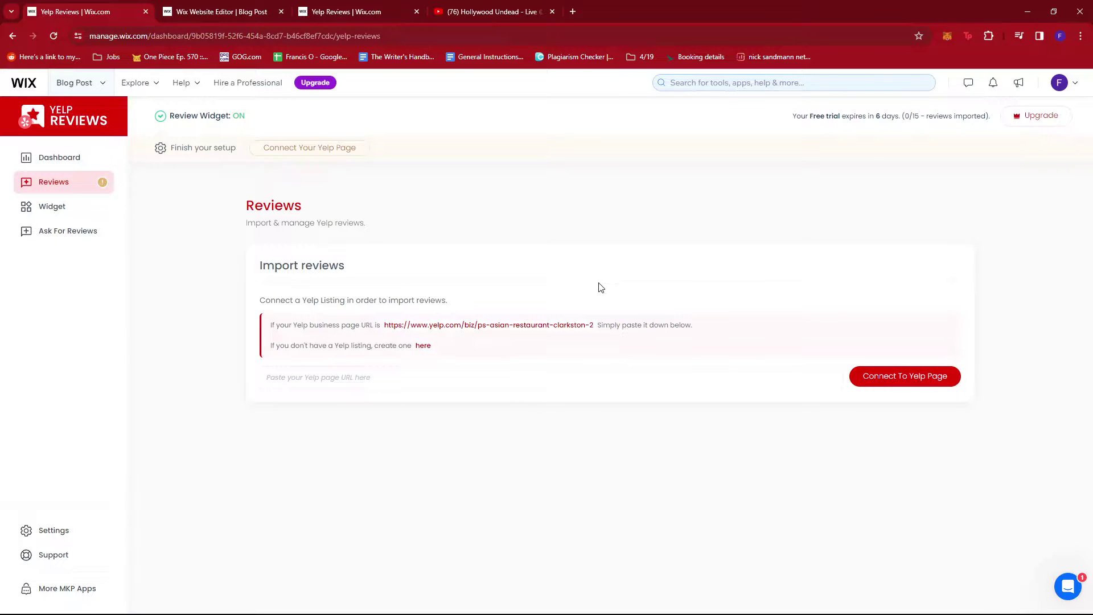
left_click(395, 383)
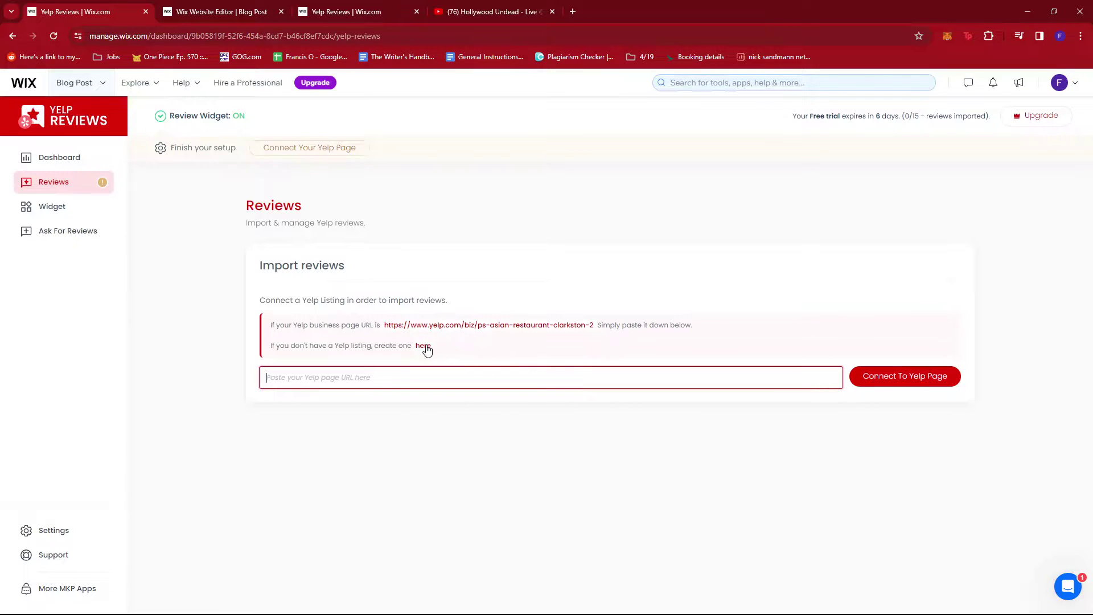
left_click(517, 229)
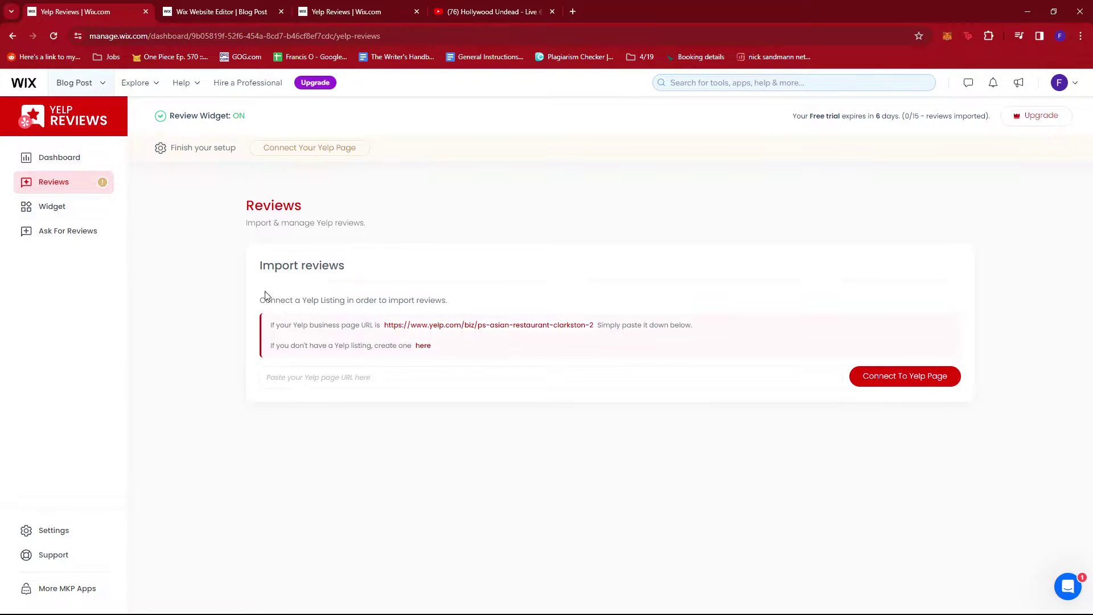
Open the Yelp widget settings and switch the widget's visibility on the site off and back on
left_click(61, 212)
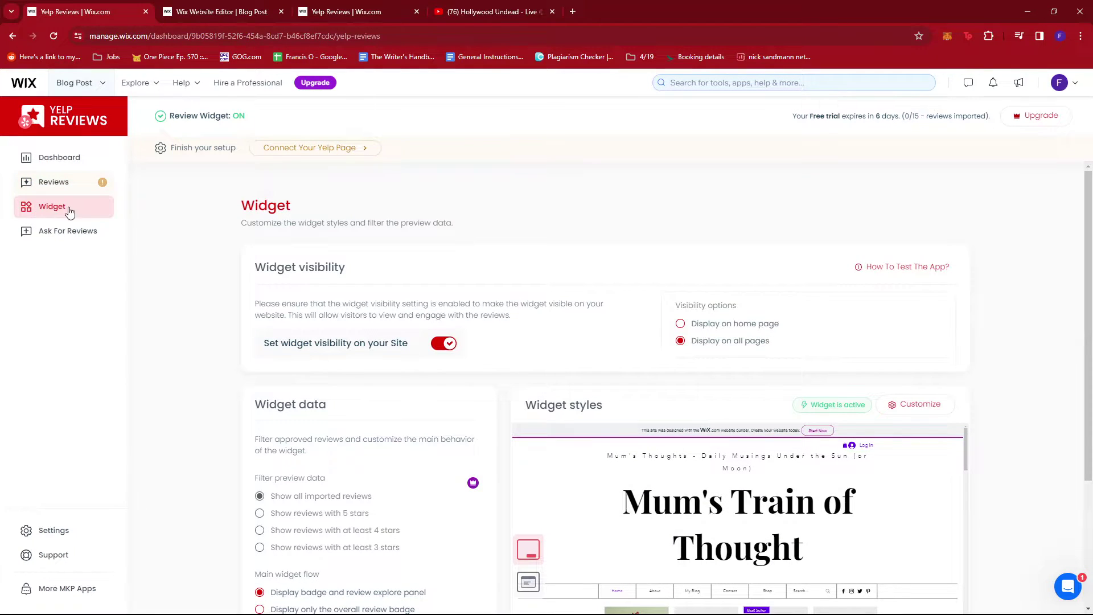
scroll(442, 246, "down", 1)
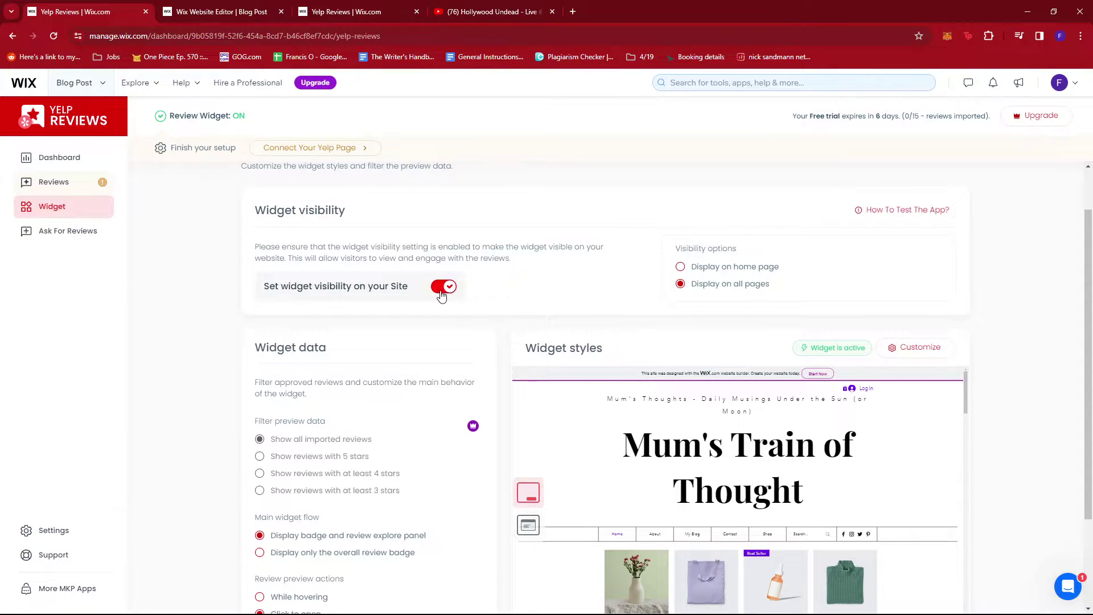
scroll(402, 285, "down", 1)
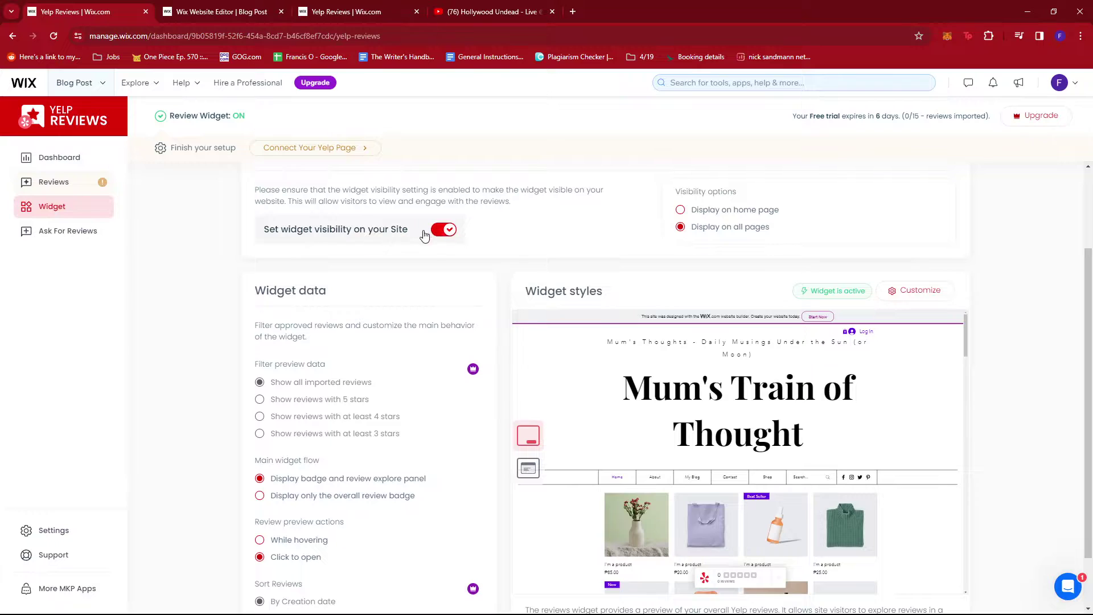
left_click(448, 232)
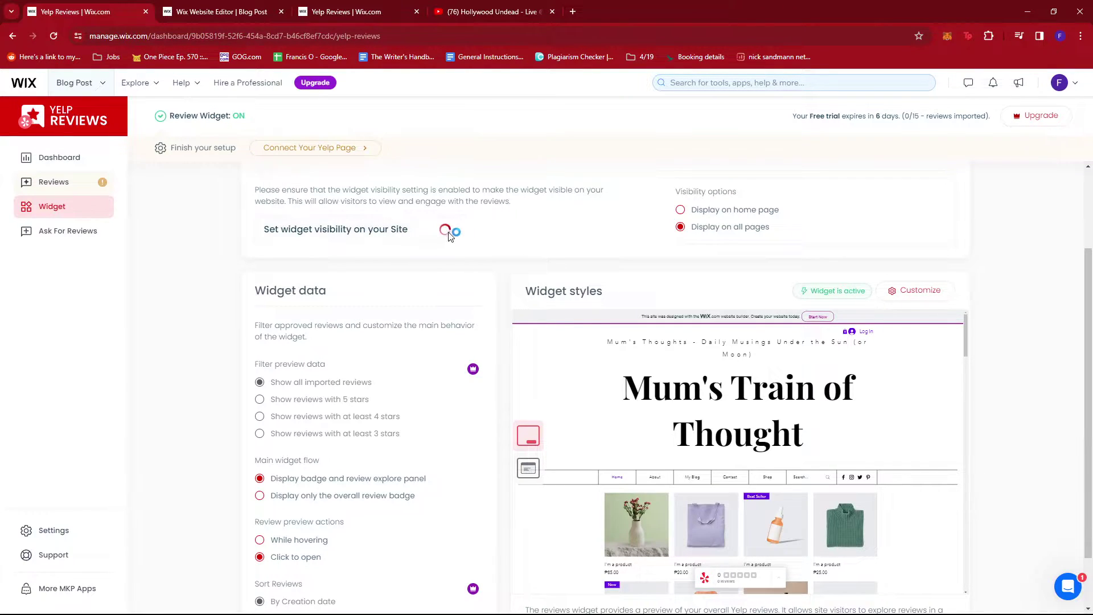
left_click(446, 232)
Open the widget style customizer, try the single-line badge template, reselect the compact "12,344 reviews" template, and leave without saving
scroll(673, 248, "down", 1)
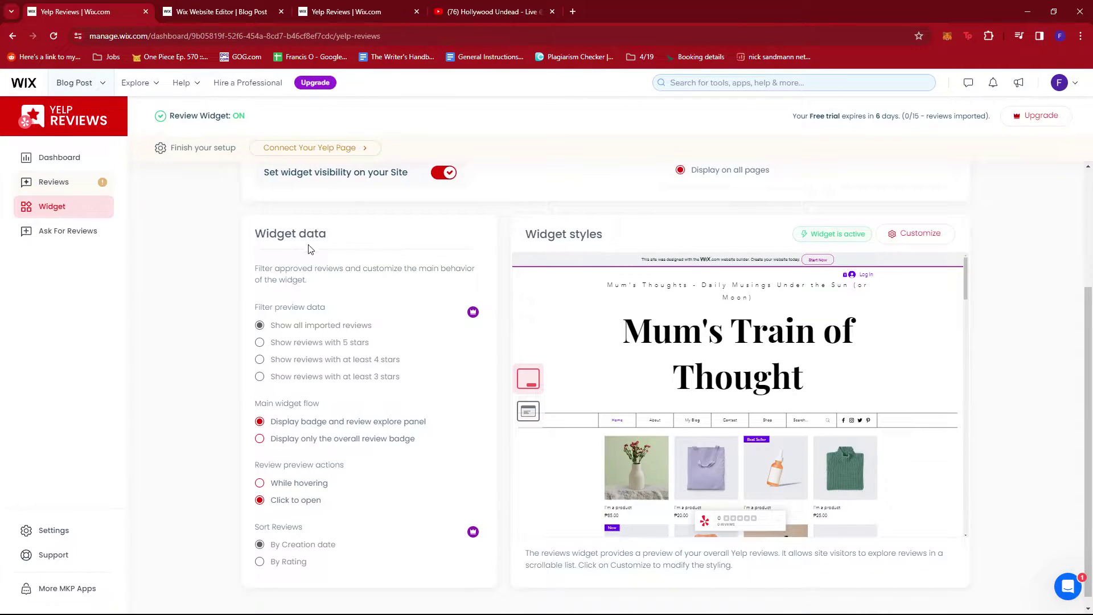
scroll(340, 251, "down", 1)
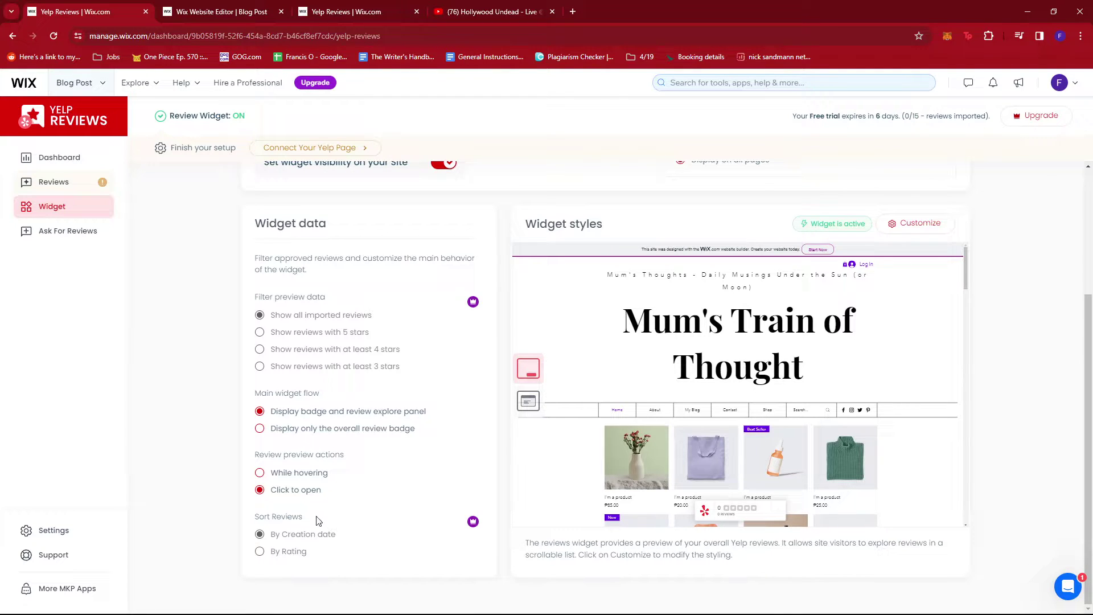
scroll(296, 520, "up", 1)
scroll(660, 432, "down", 1)
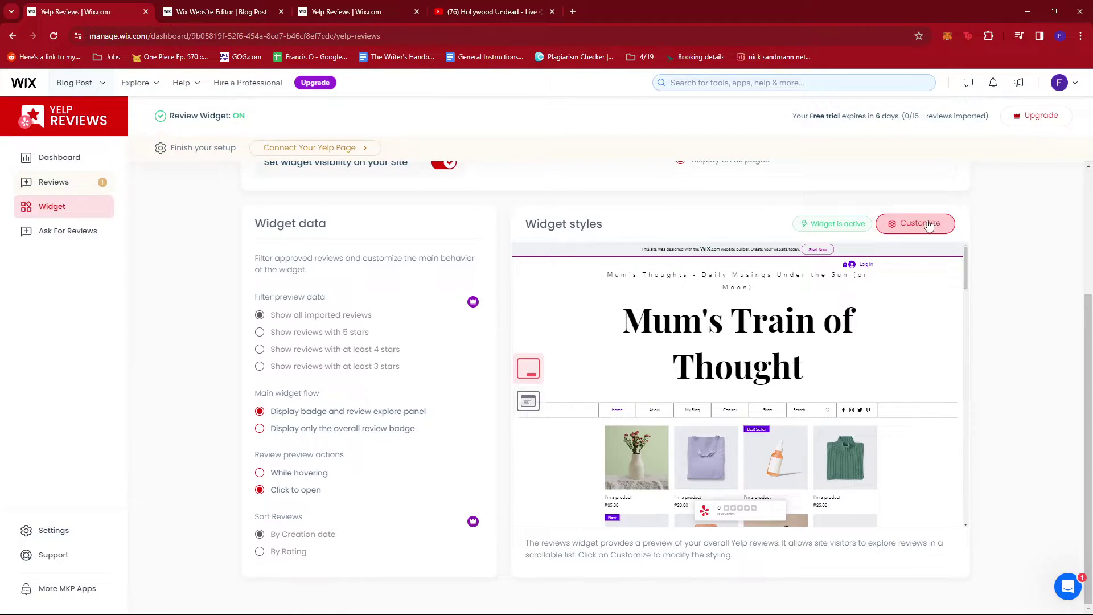
left_click(906, 234)
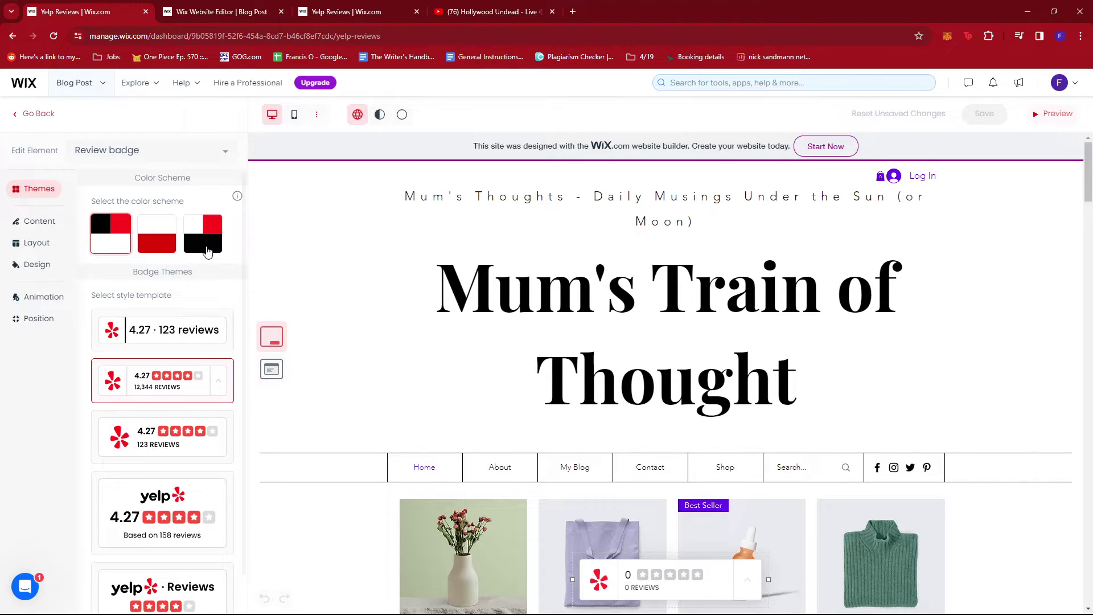
scroll(211, 256, "down", 1)
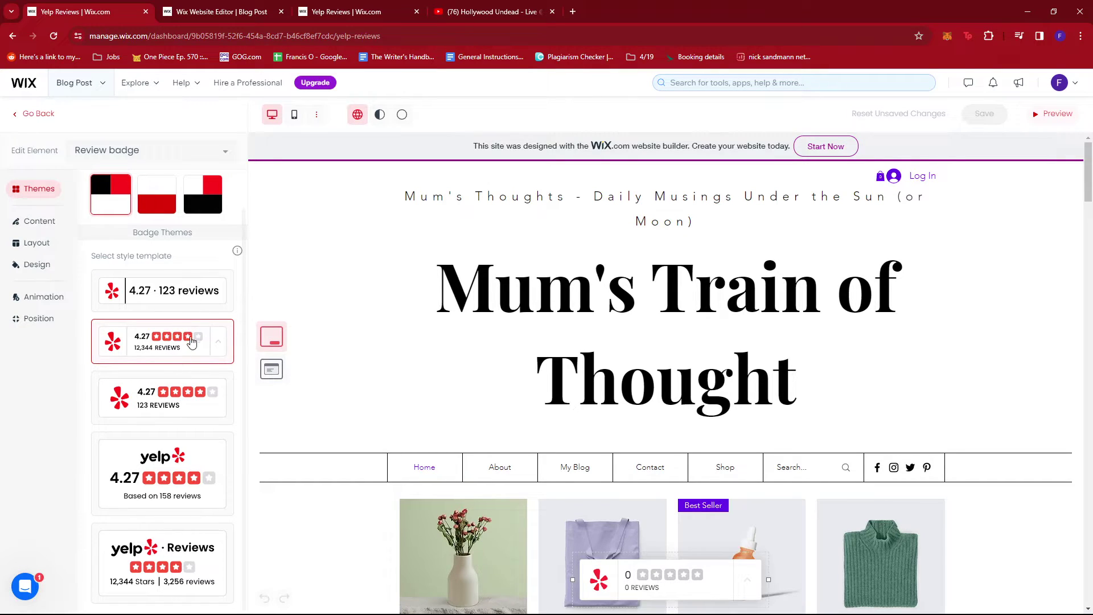
left_click(191, 302)
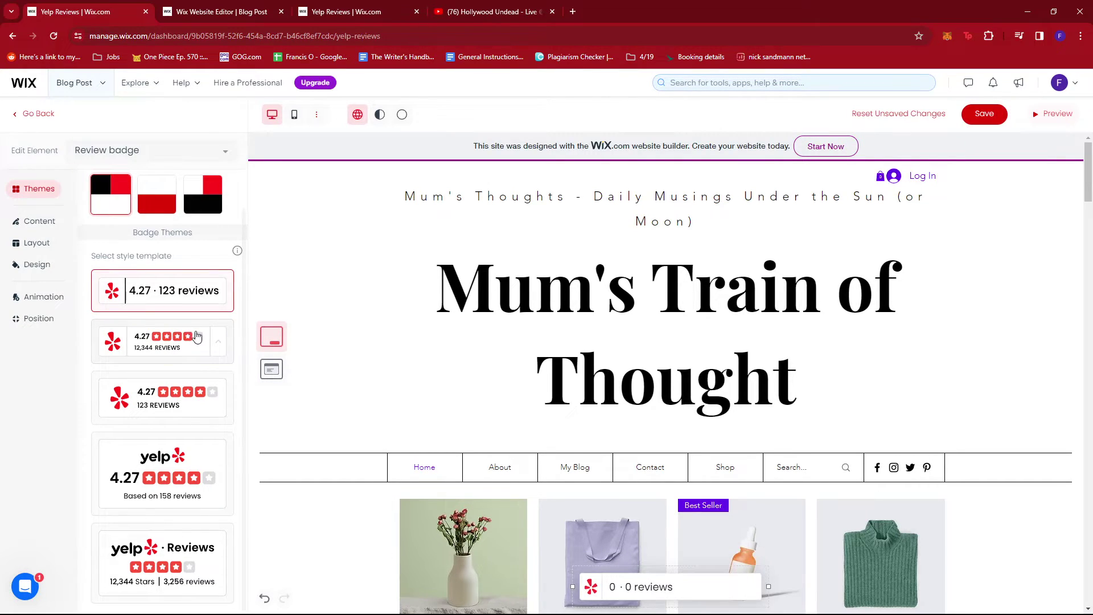
left_click(191, 339)
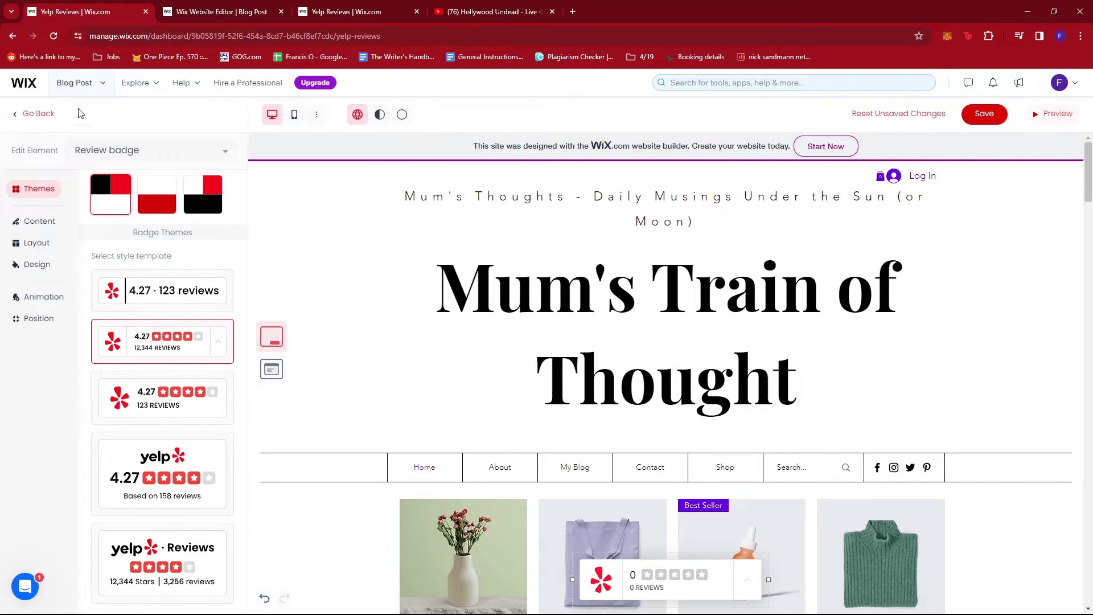
left_click(48, 114)
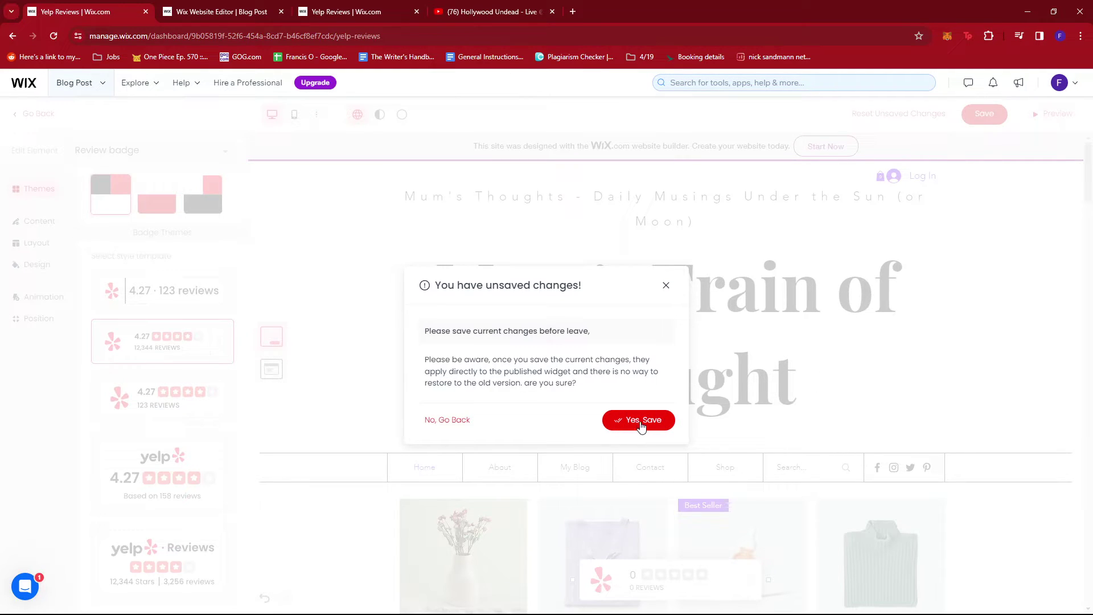
left_click(463, 421)
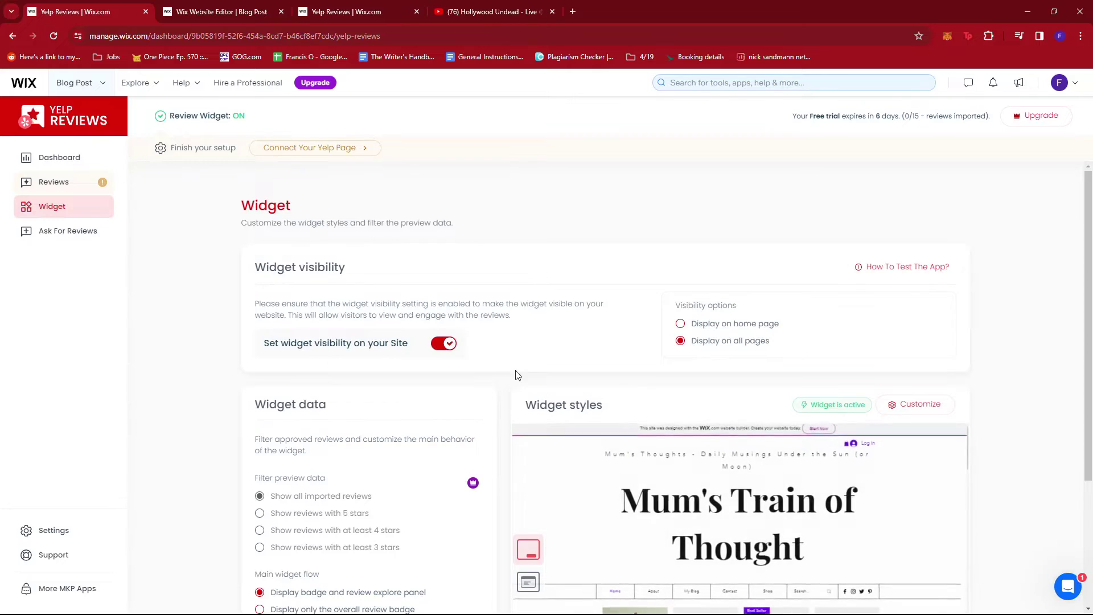
scroll(518, 374, "down", 2)
scroll(476, 350, "up", 2)
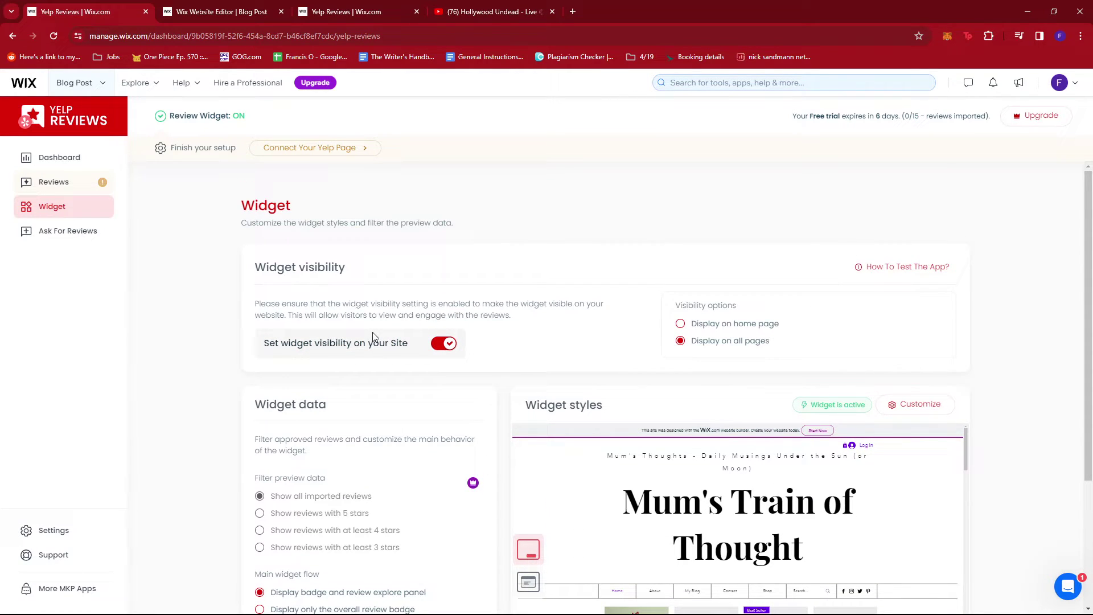
scroll(381, 344, "down", 3)
scroll(726, 398, "up", 3)
Switch to the website editor, open the live site from it, and check how the Yelp review badge displays on the home page
left_click(220, 12)
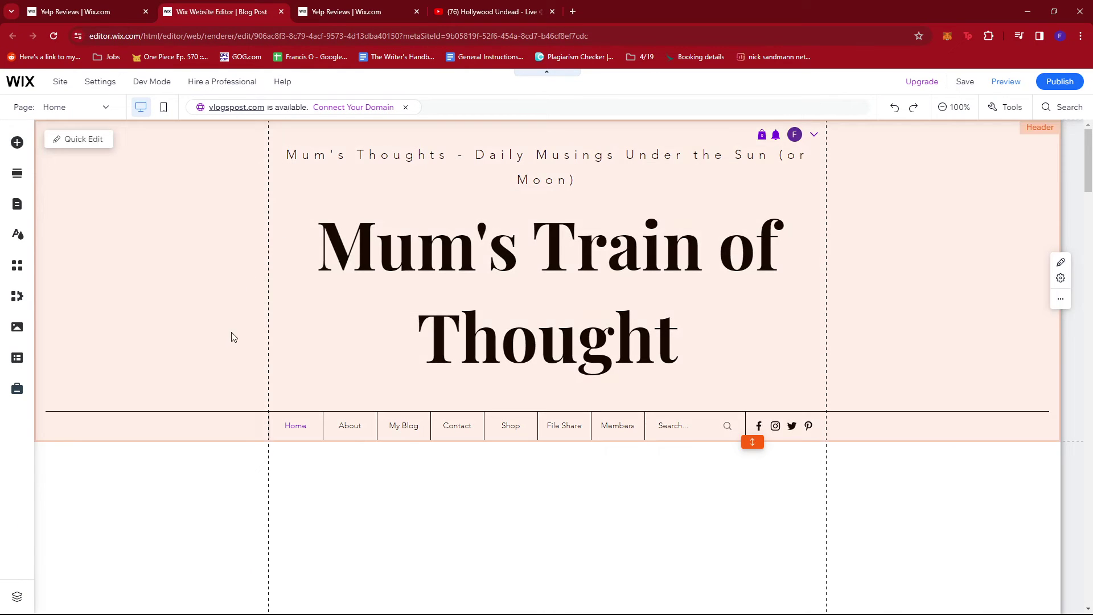
scroll(231, 337, "down", 2)
scroll(227, 363, "up", 2)
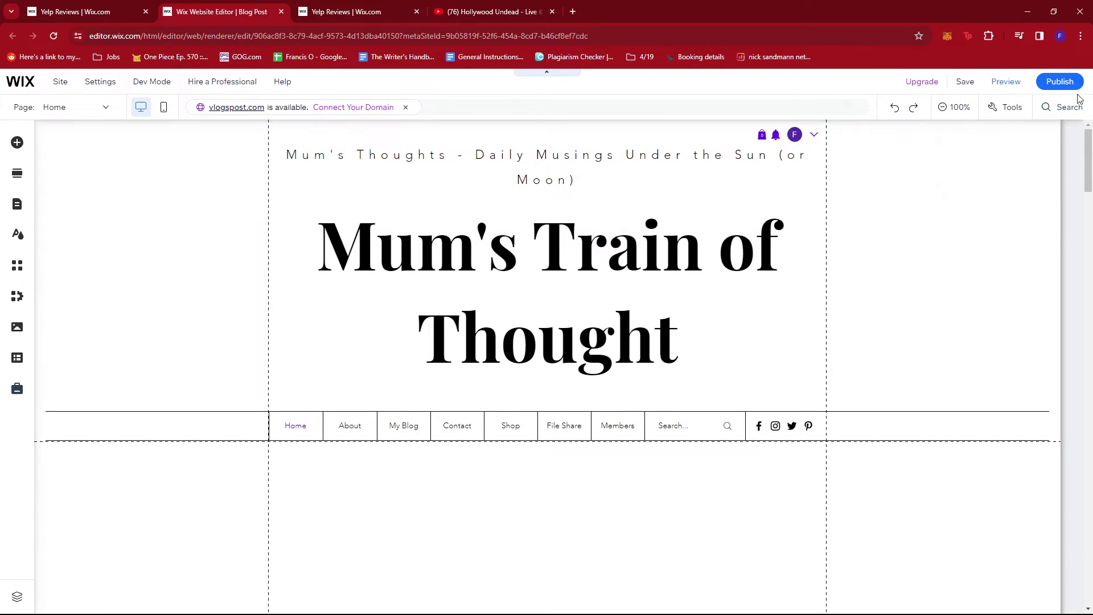
mouse_move(1064, 83)
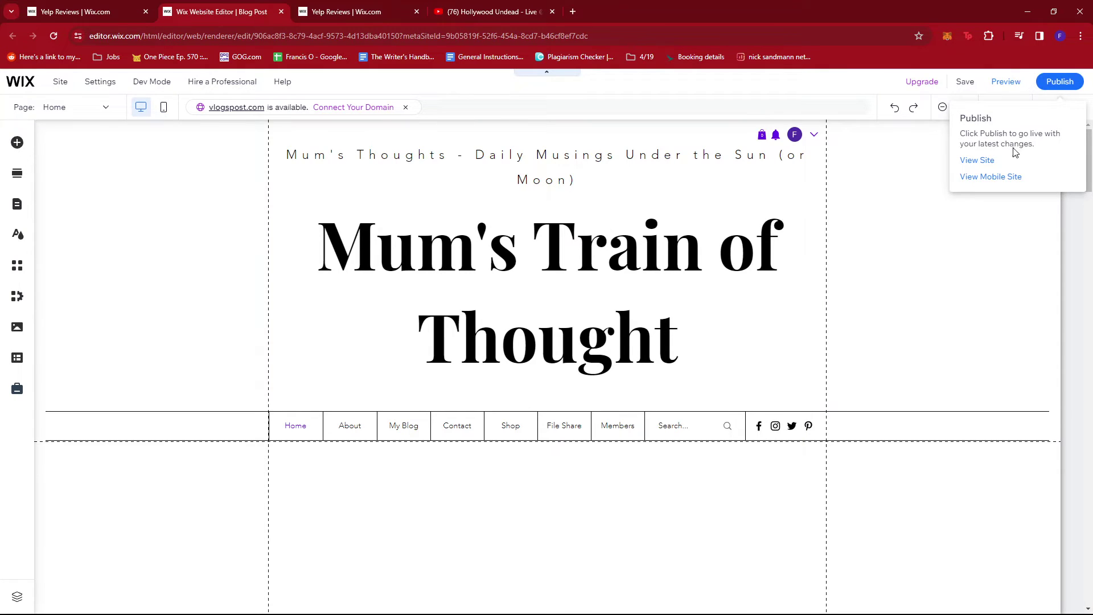
left_click(977, 160)
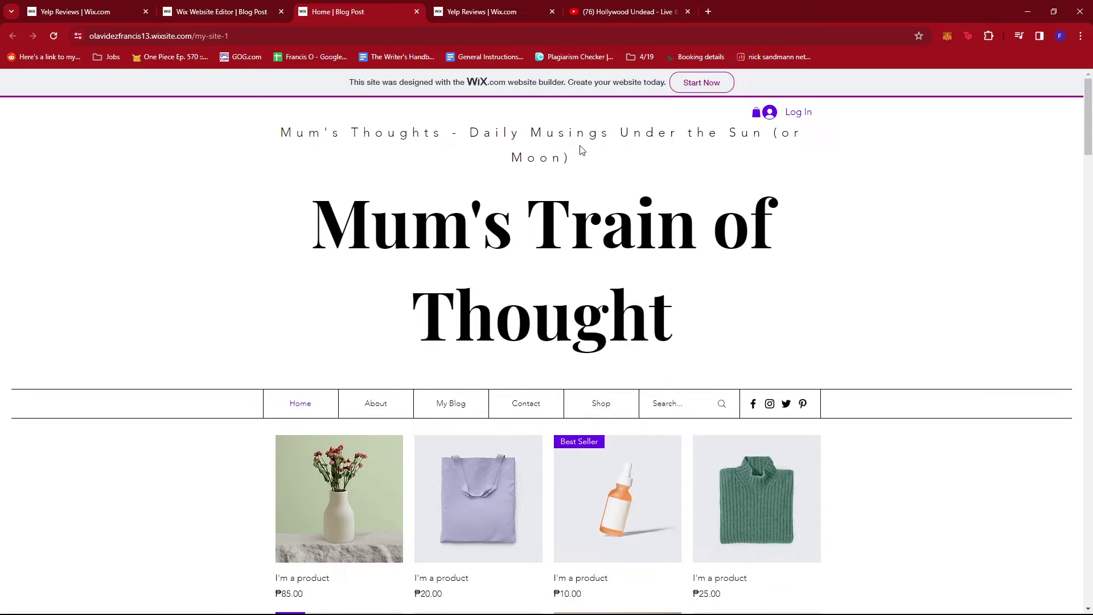
scroll(603, 205, "down", 2)
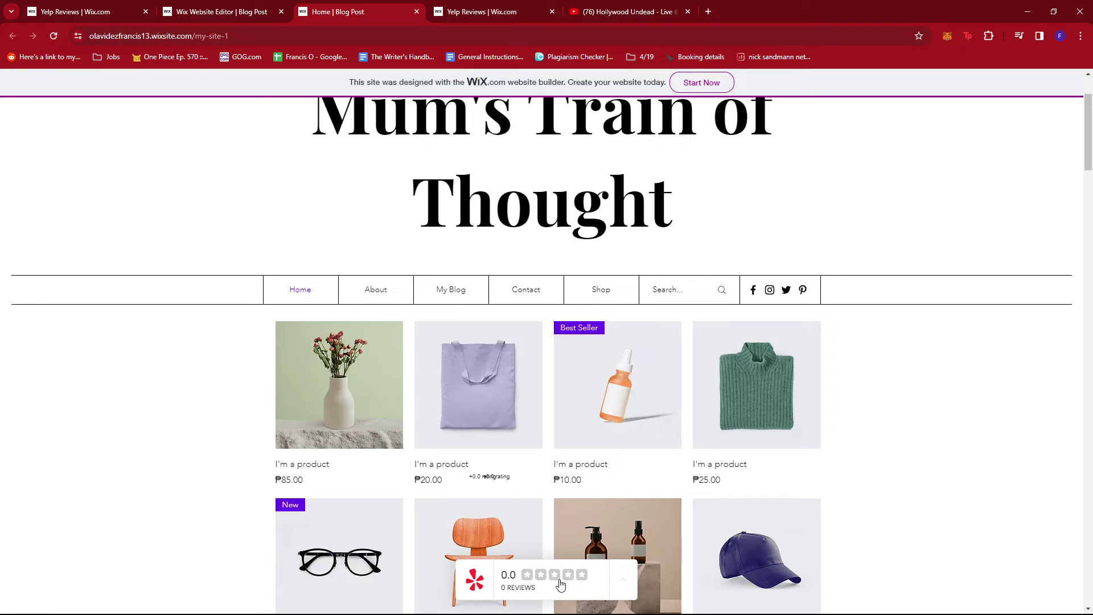
scroll(561, 583, "down", 1)
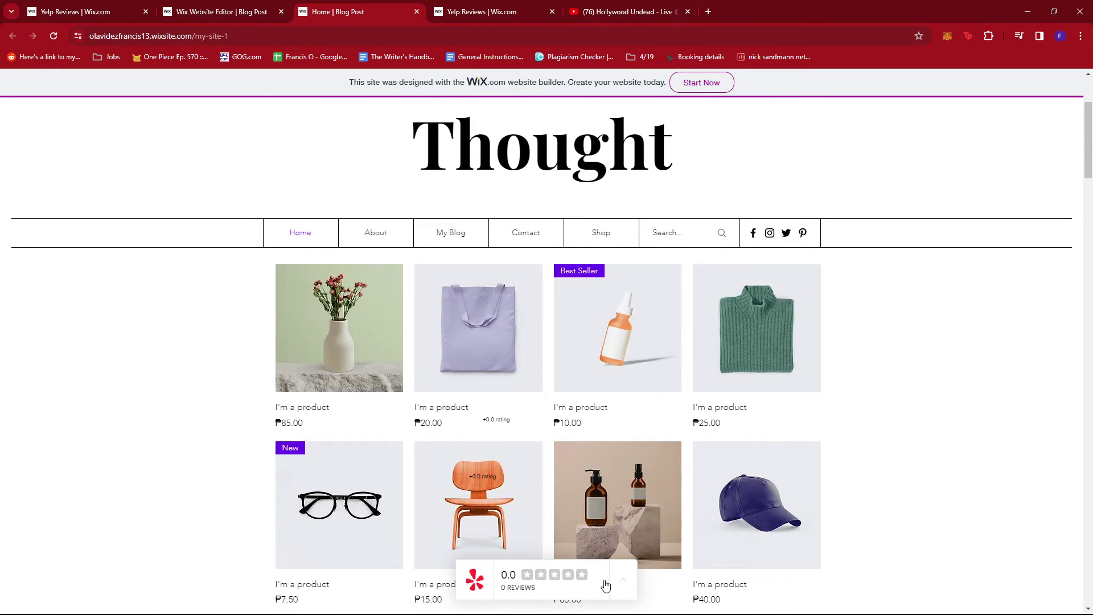